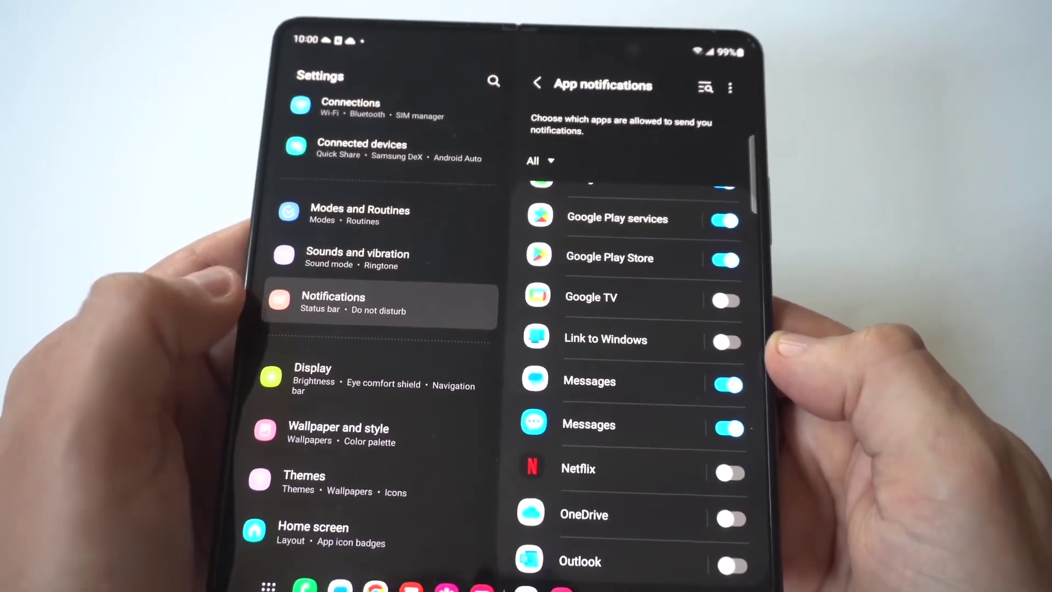
scroll(378, 330, down, 5)
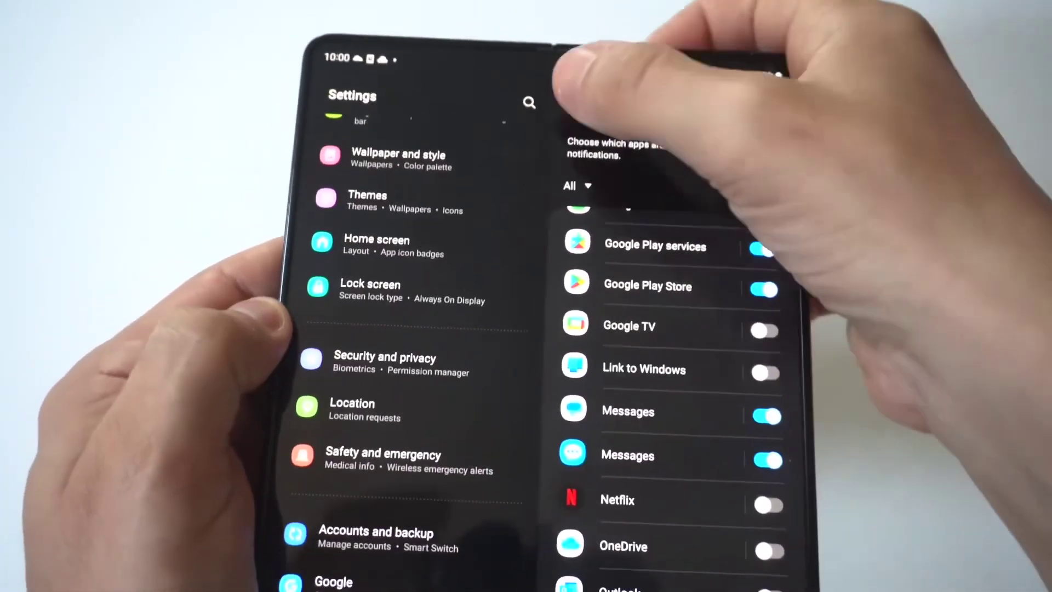
From the Notifications page, switch Lock screen notifications off and back on.
click(551, 89)
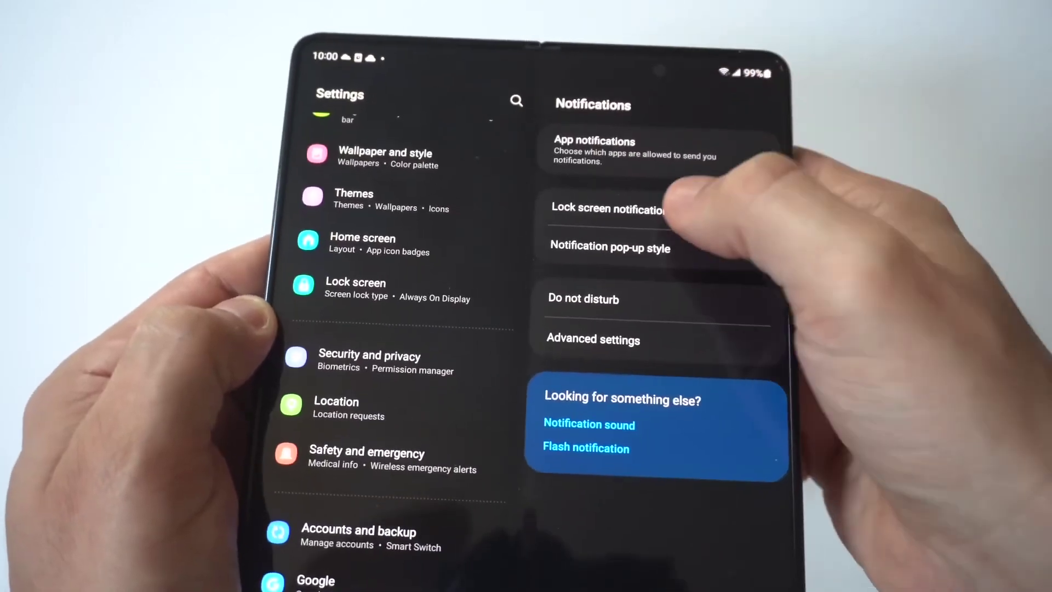
click(649, 208)
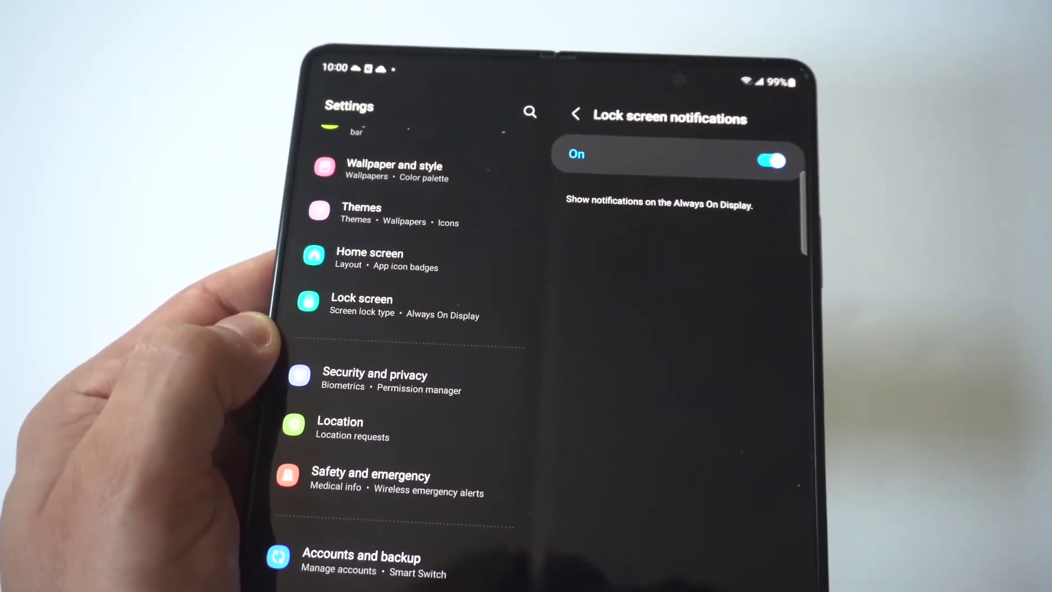
click(771, 160)
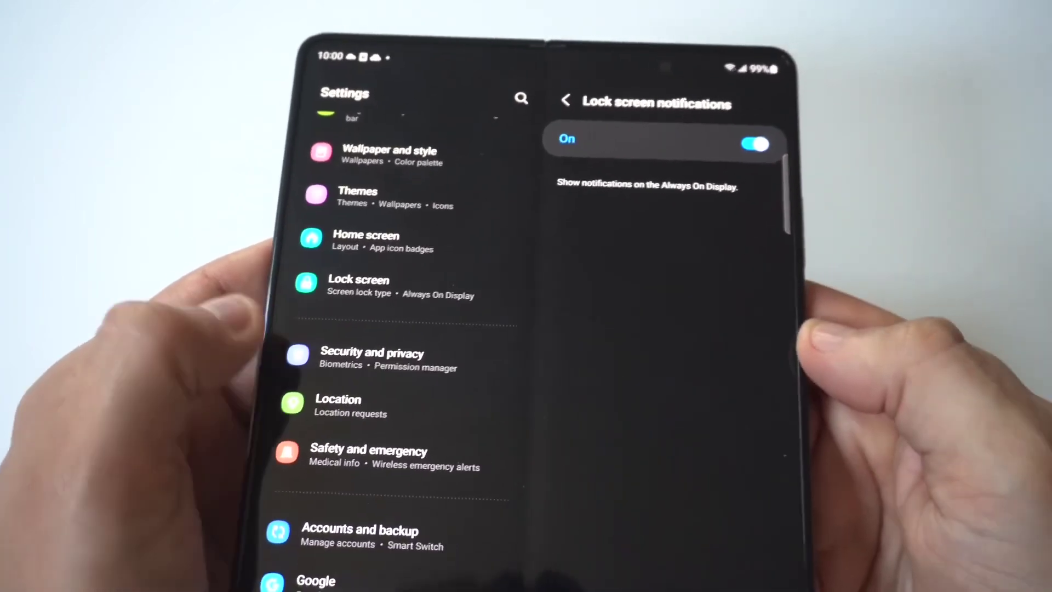
scroll(284, 346, down, 5)
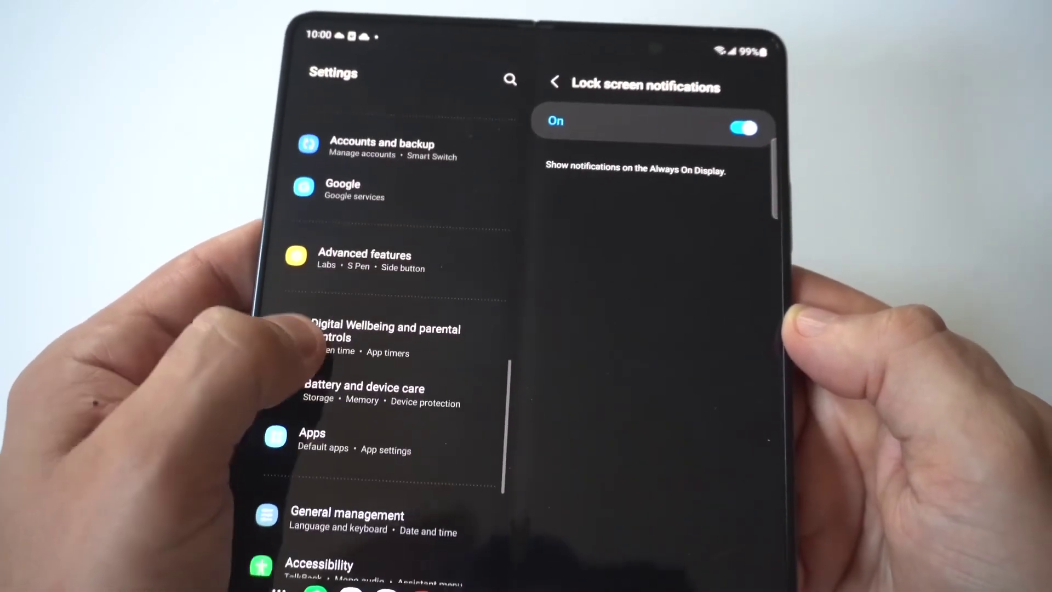
Go to Apps and open the Messages App info page.
click(346, 404)
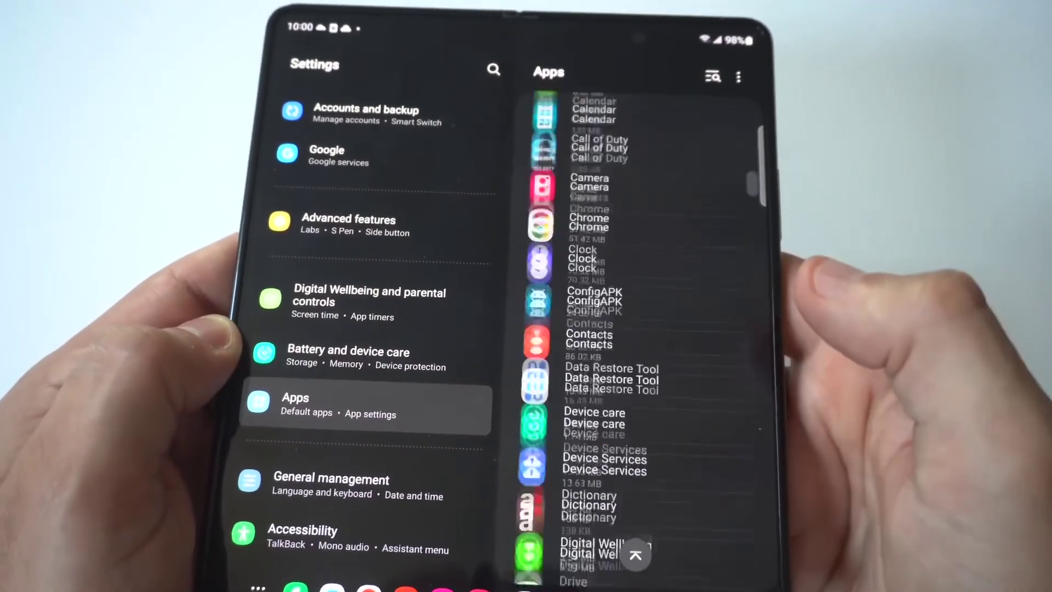
scroll(666, 386, down, 10)
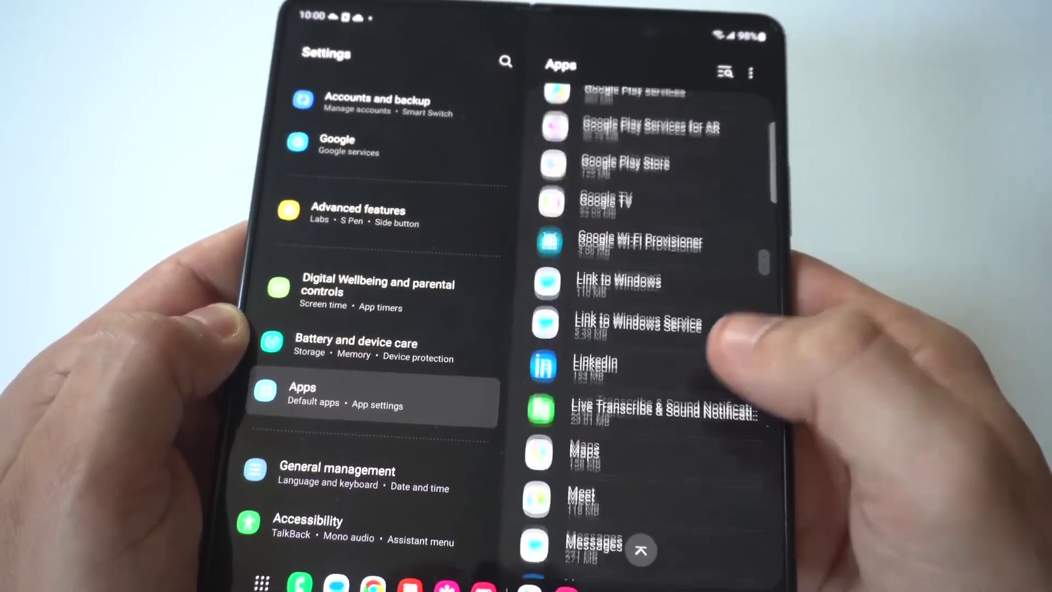
click(650, 382)
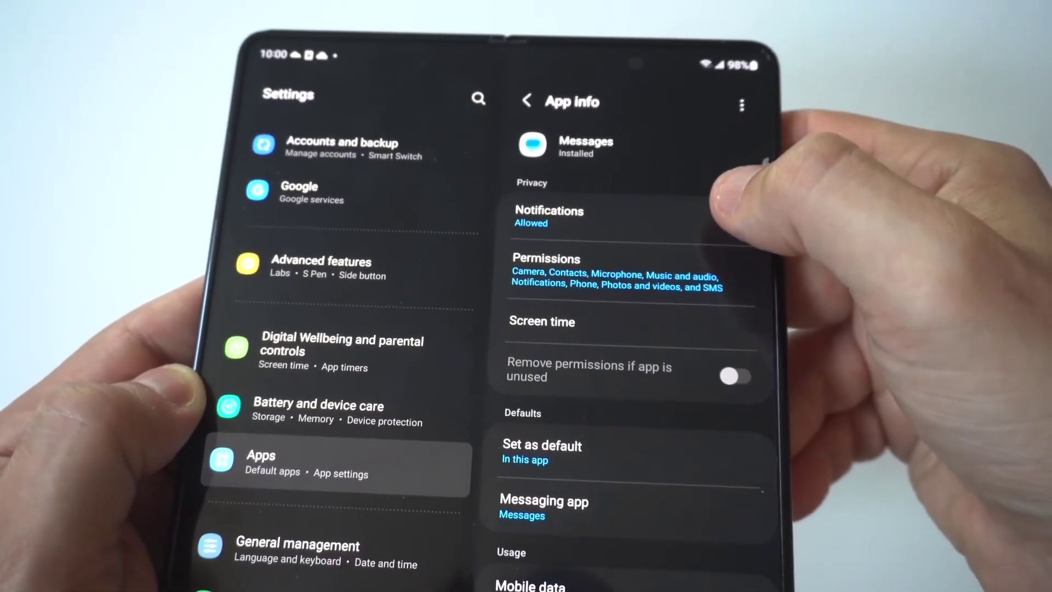
In Messages notifications, turn off Lock screen, Badge and Pop-up types, then re-allow them.
click(719, 212)
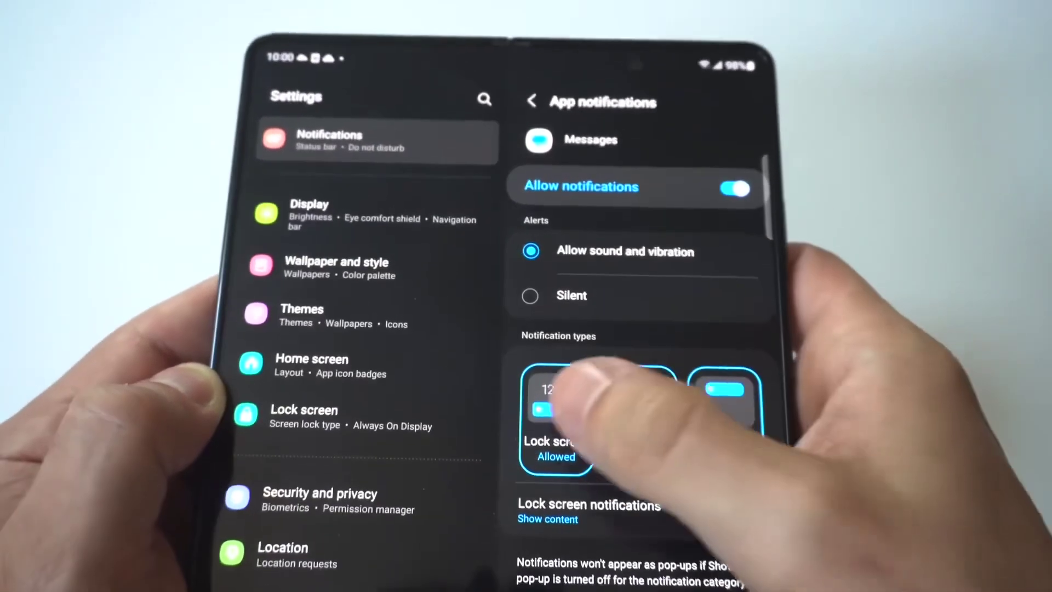
click(556, 411)
click(653, 411)
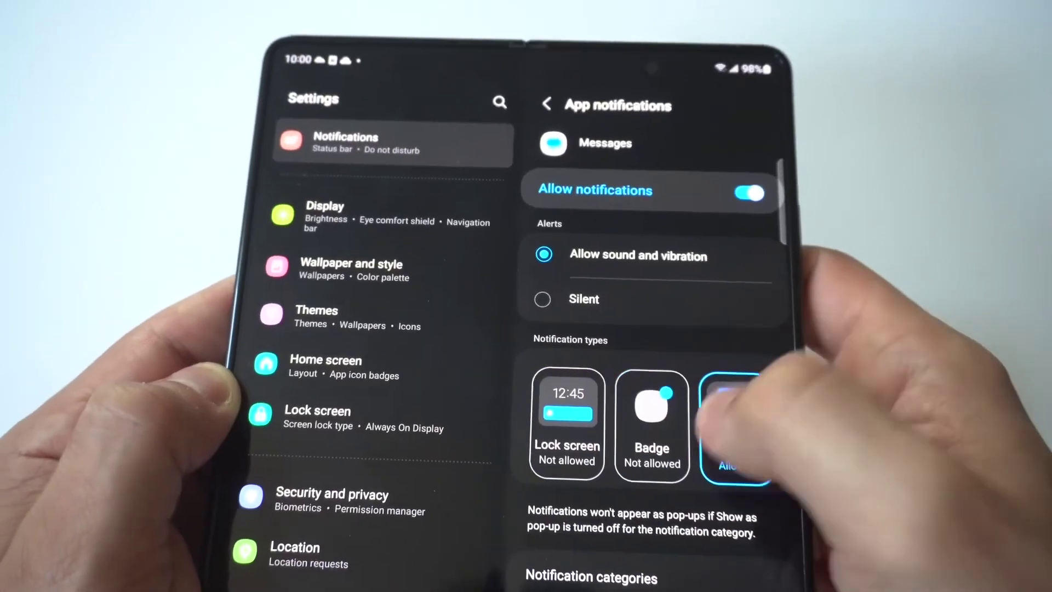
click(738, 419)
click(568, 420)
click(653, 419)
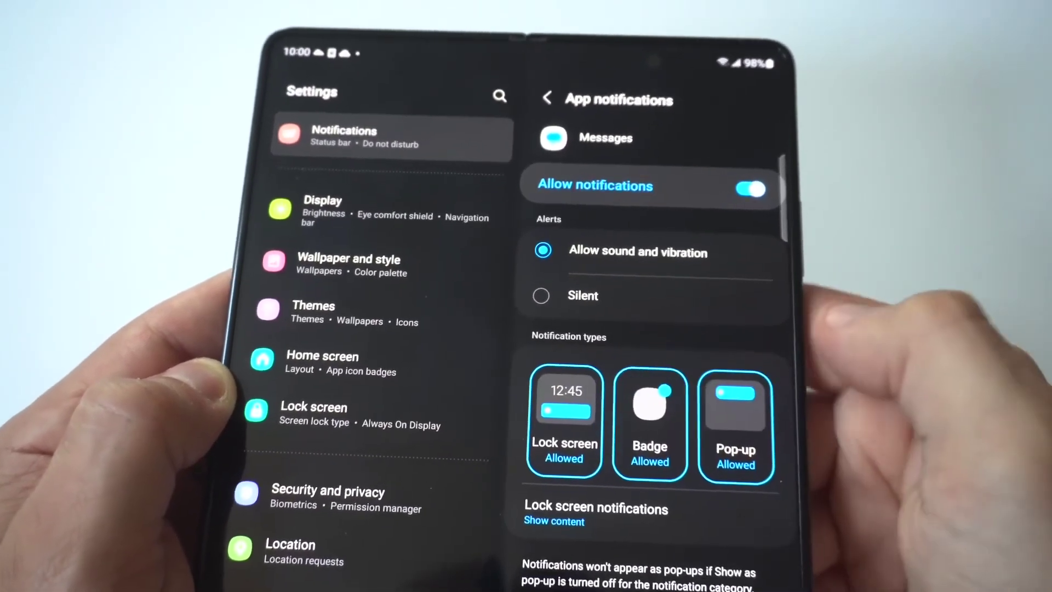